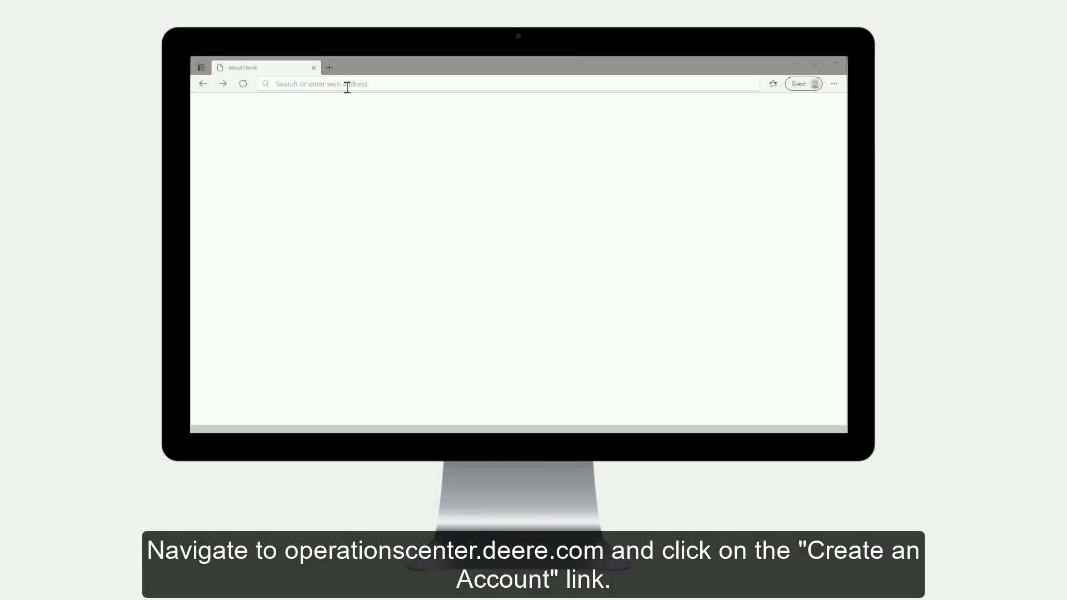
Go to operationscenter.deere.com and start creating a new MyJohnDeere account.
click(346, 86)
text(operationscenter.d)
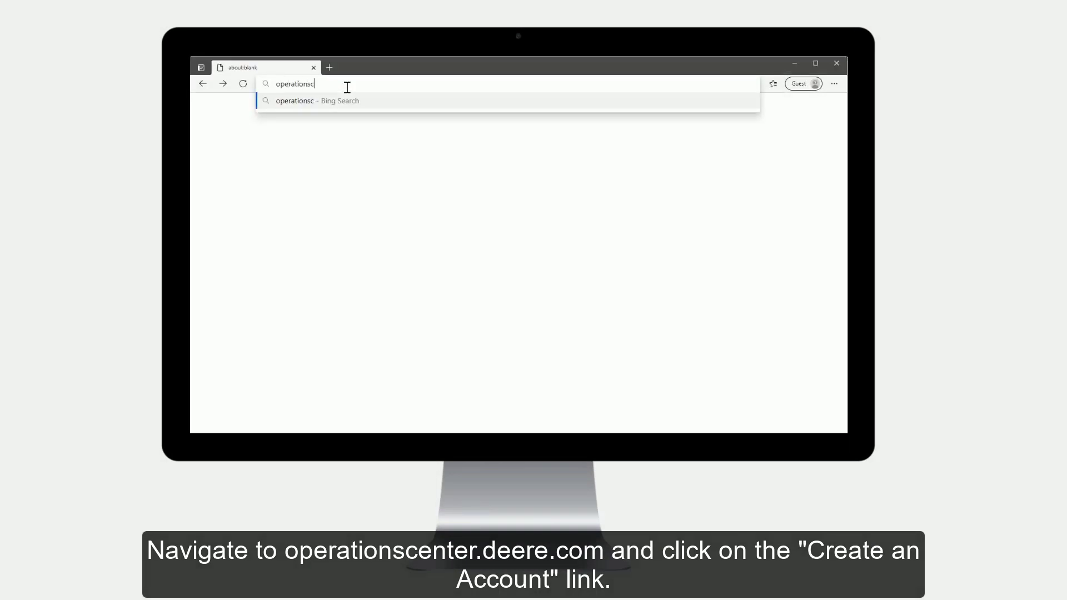
text(eere.com)
key(Return)
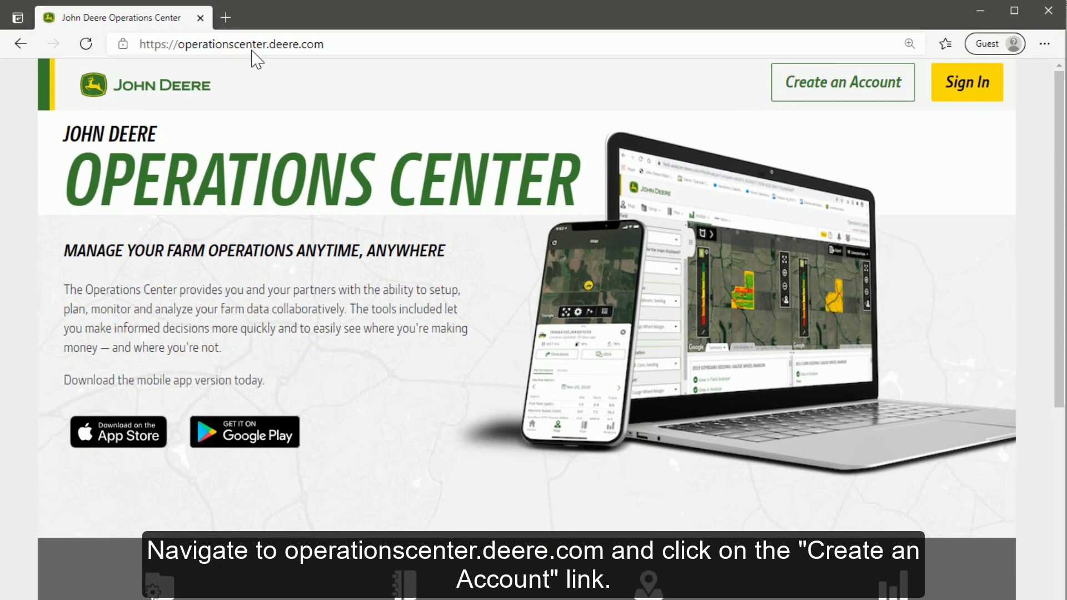
click(791, 95)
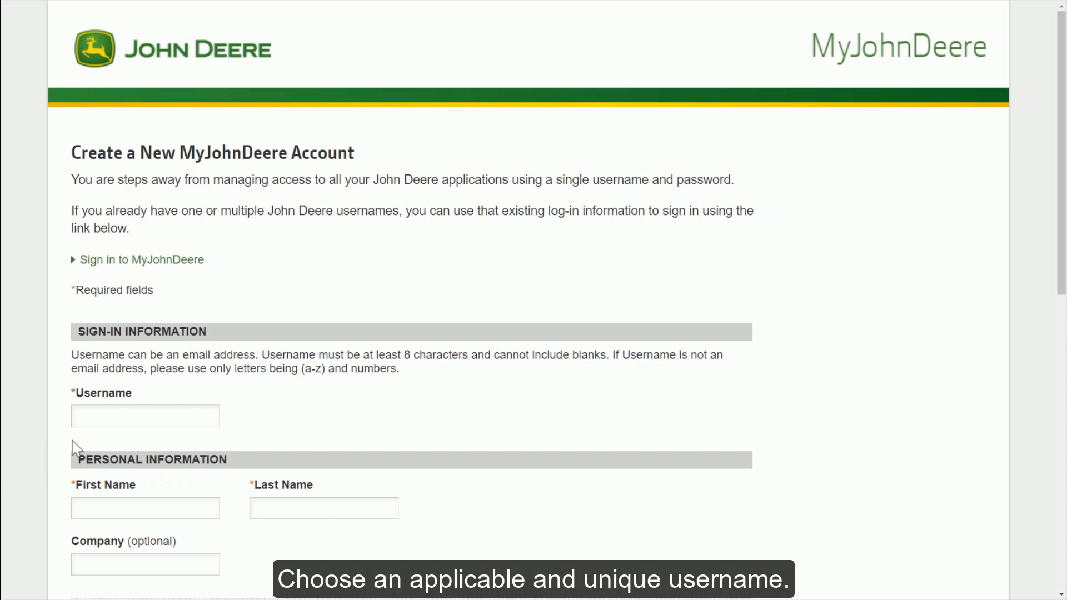
Enter a username and the account holder's first and last name.
click(110, 420)
text(JohnD1837)
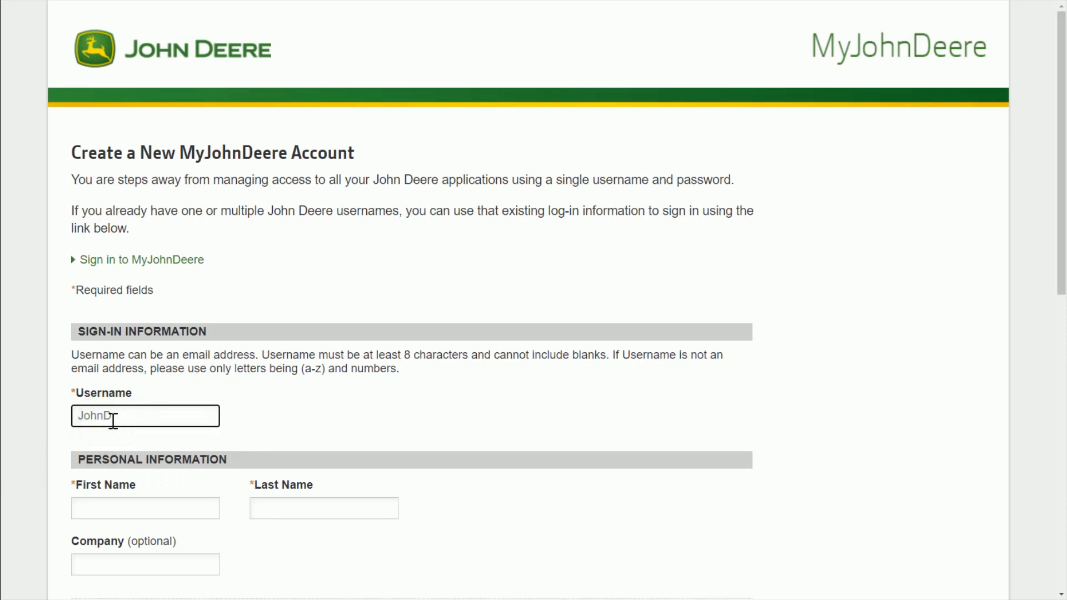
click(113, 507)
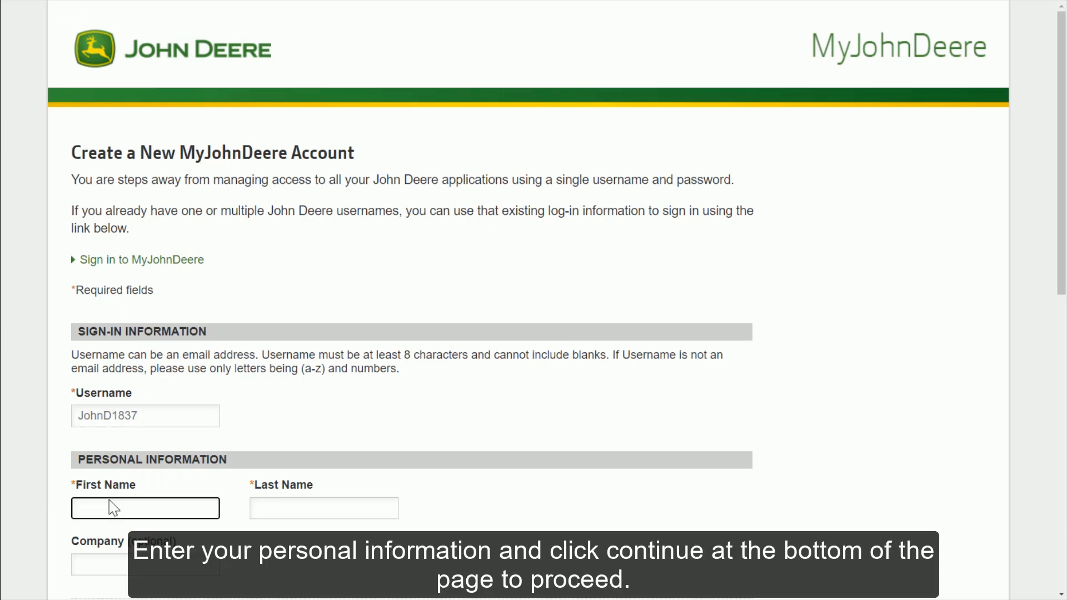
text(John)
key(Tab)
text(Deere)
Fill in the street address, postcode and city, mobile number, and e-mail twice, then submit.
scroll(186, 472, down, 7)
click(160, 309)
text(Deere Street)
key(Tab)
key(Tab)
text(60000Deere City)
key(Tab)
text(1245)
key(Tab)
key(Tab)
key(Tab)
key(Tab)
scroll(421, 230, down, 4)
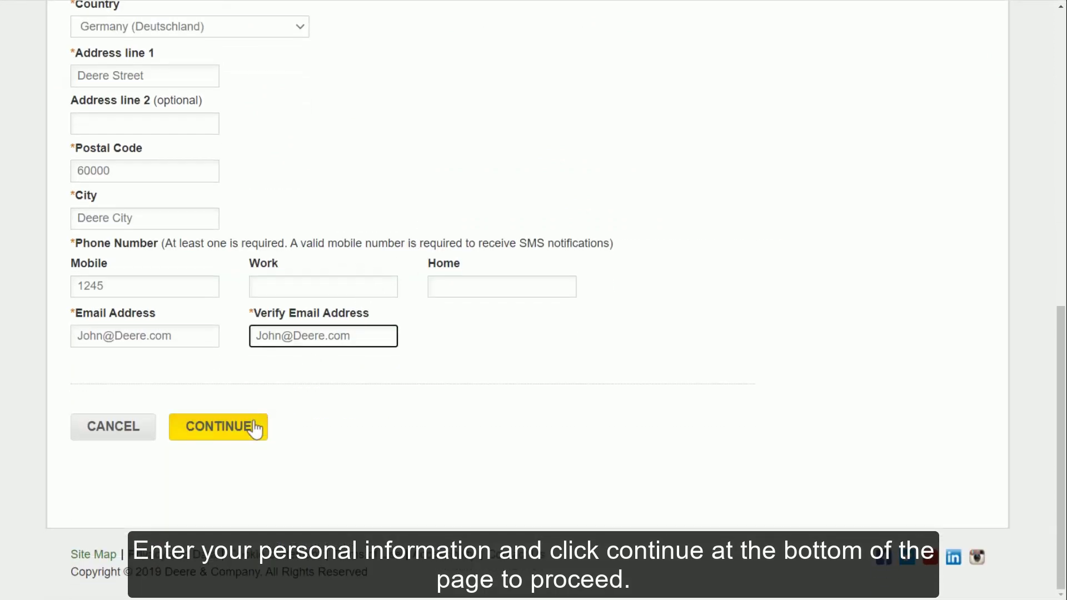
click(248, 429)
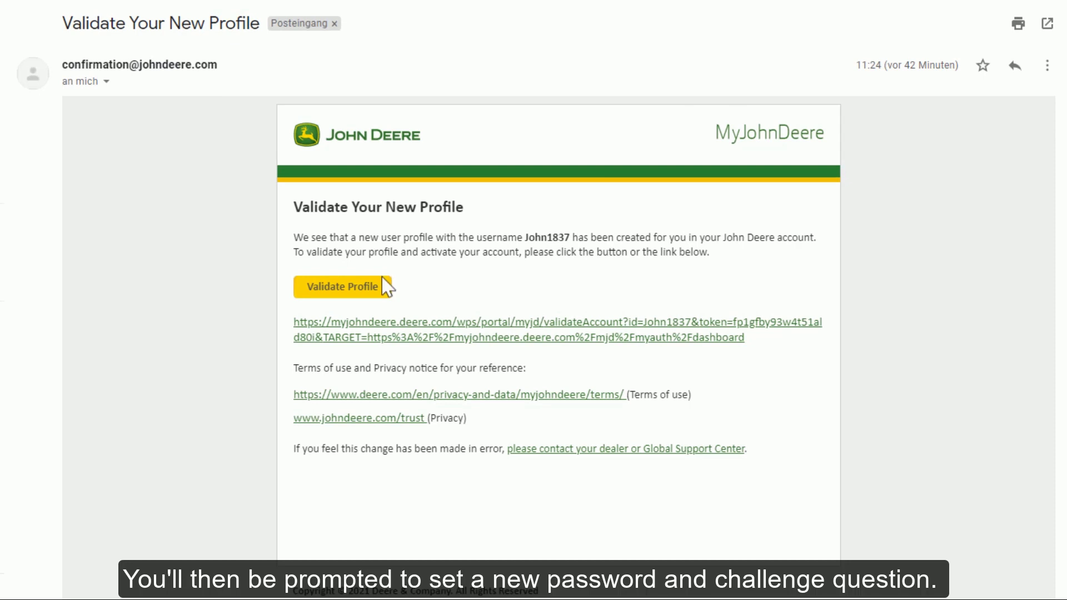
Follow the Validate Profile link in the John Deere e-mail.
click(358, 293)
Enter the new account password and confirm it.
click(107, 342)
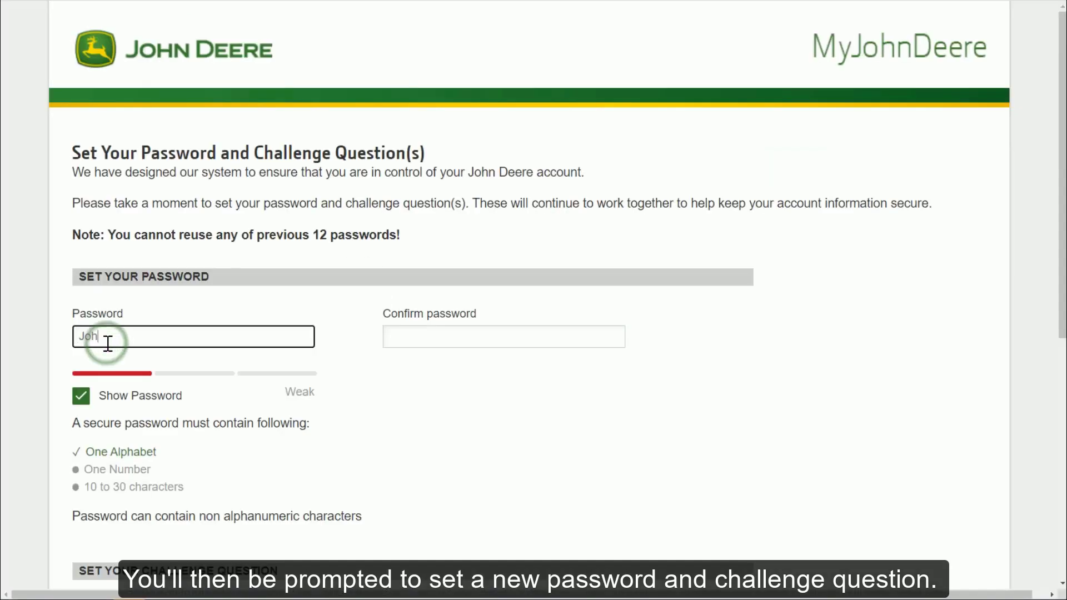
click(438, 334)
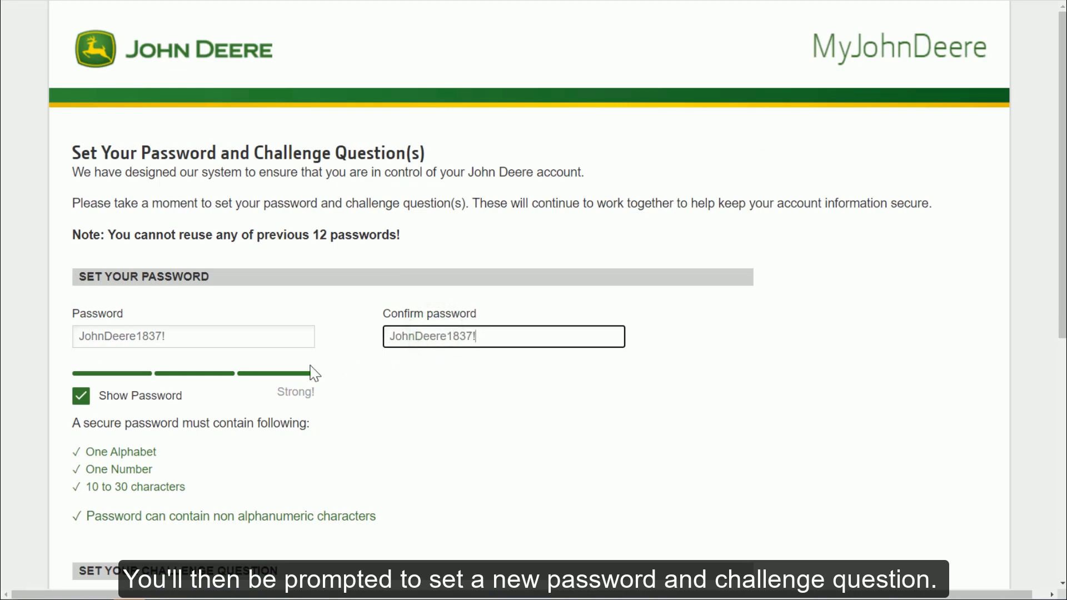
Choose the favourite-colour challenge question, type its answer, agree to the terms, and submit.
scroll(314, 373, down, 7)
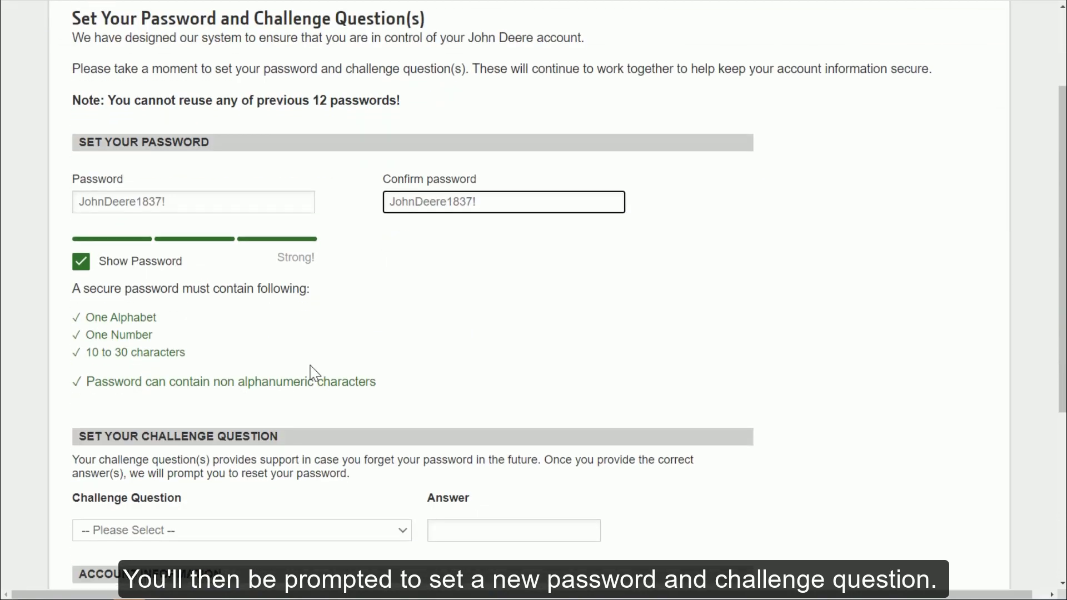
click(286, 277)
click(218, 338)
click(469, 278)
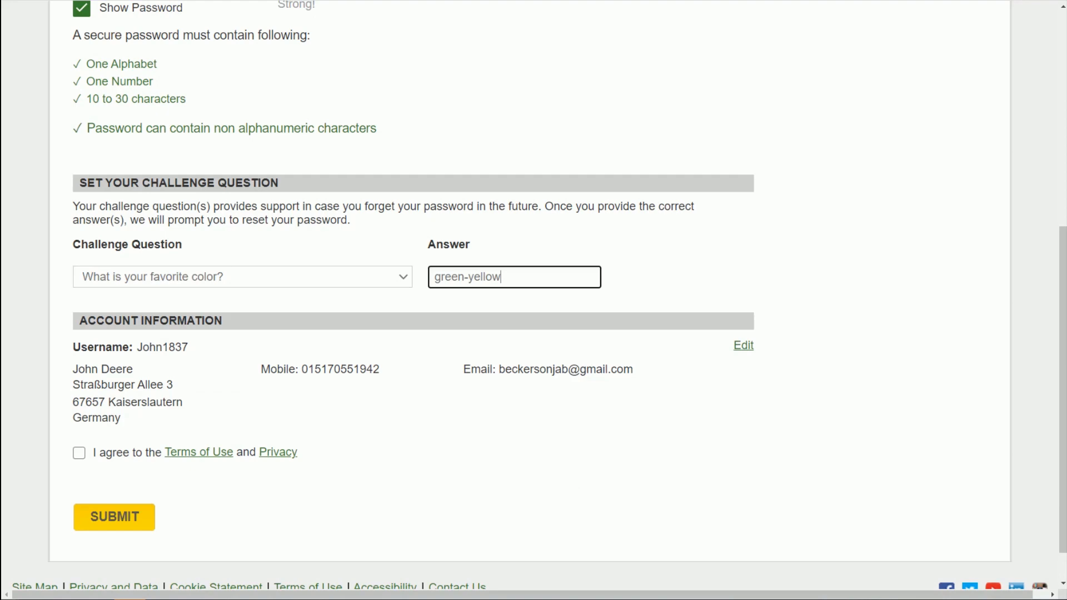
click(78, 453)
scroll(217, 408, down, 1)
click(139, 473)
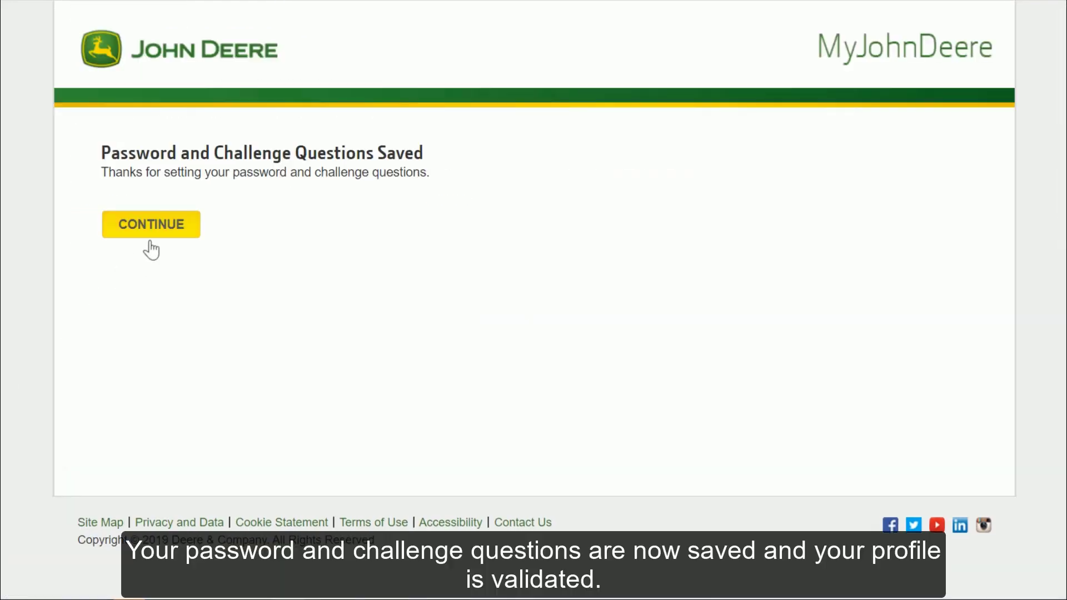
Continue past both confirmations and launch Operations Center from My Applications.
click(159, 236)
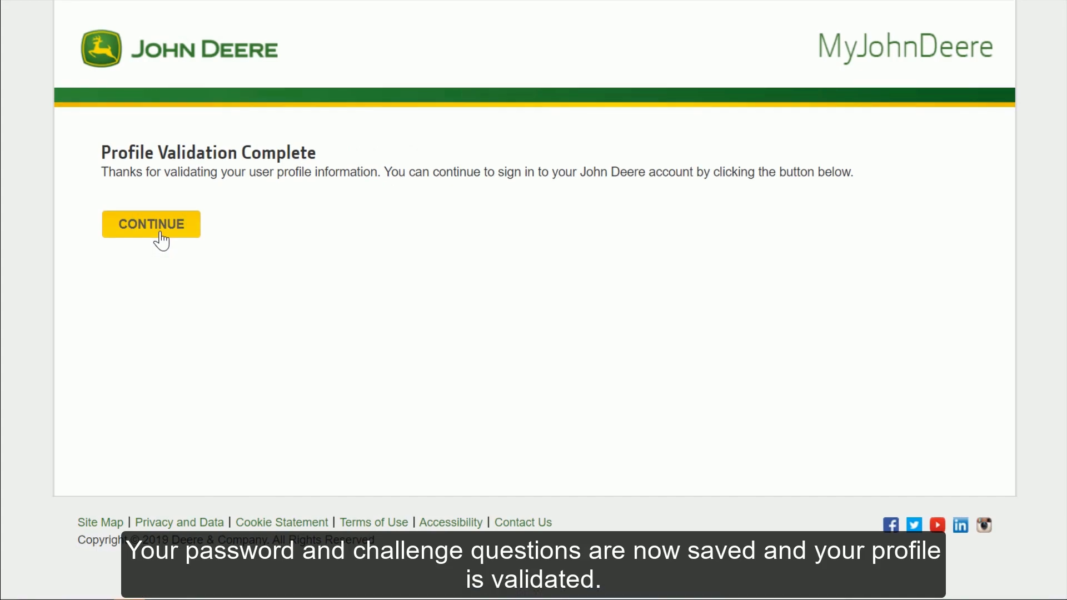
click(160, 239)
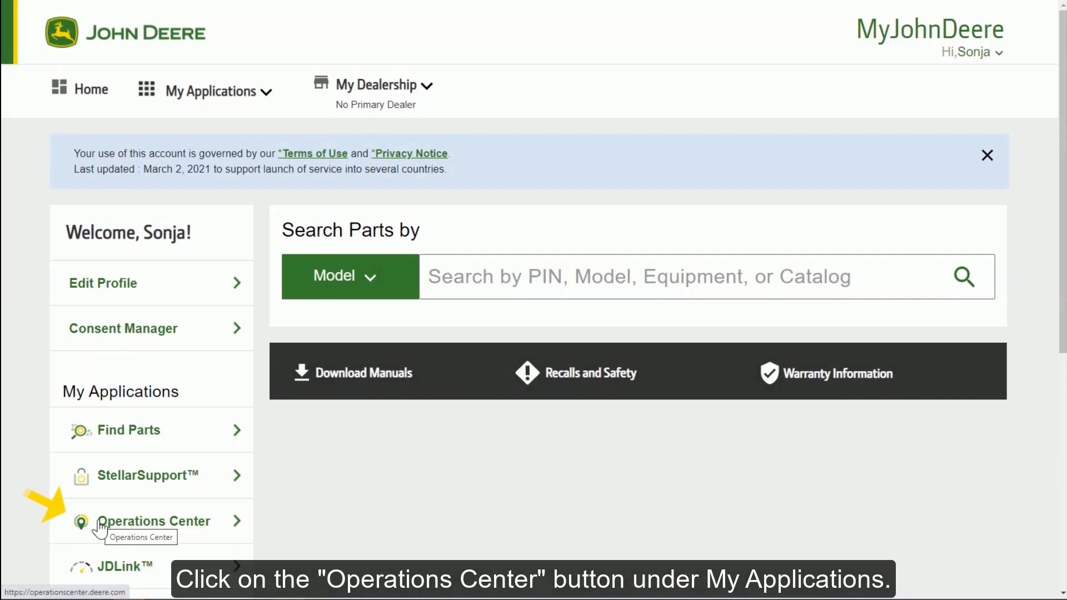
click(99, 528)
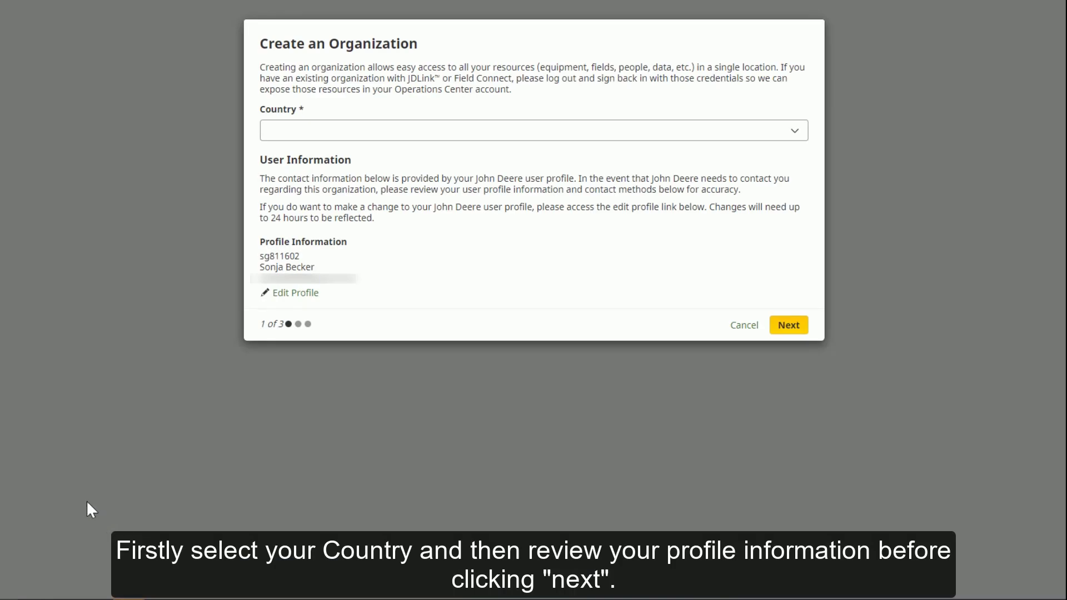
Choose DE - Germany as the organization's country and go to the next step.
click(350, 129)
scroll(365, 241, down, 5)
click(339, 197)
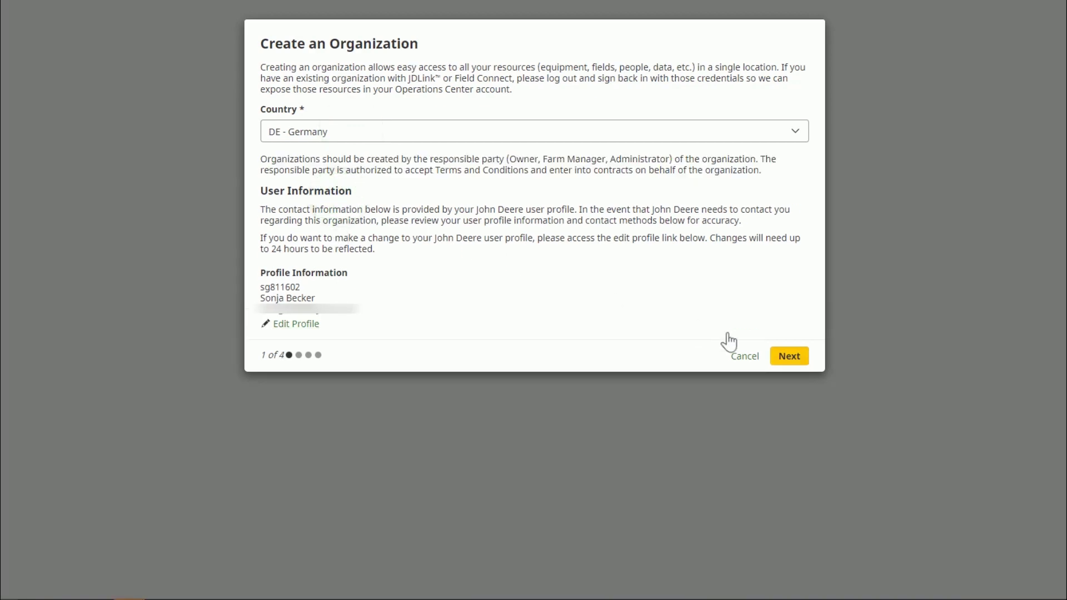
click(791, 355)
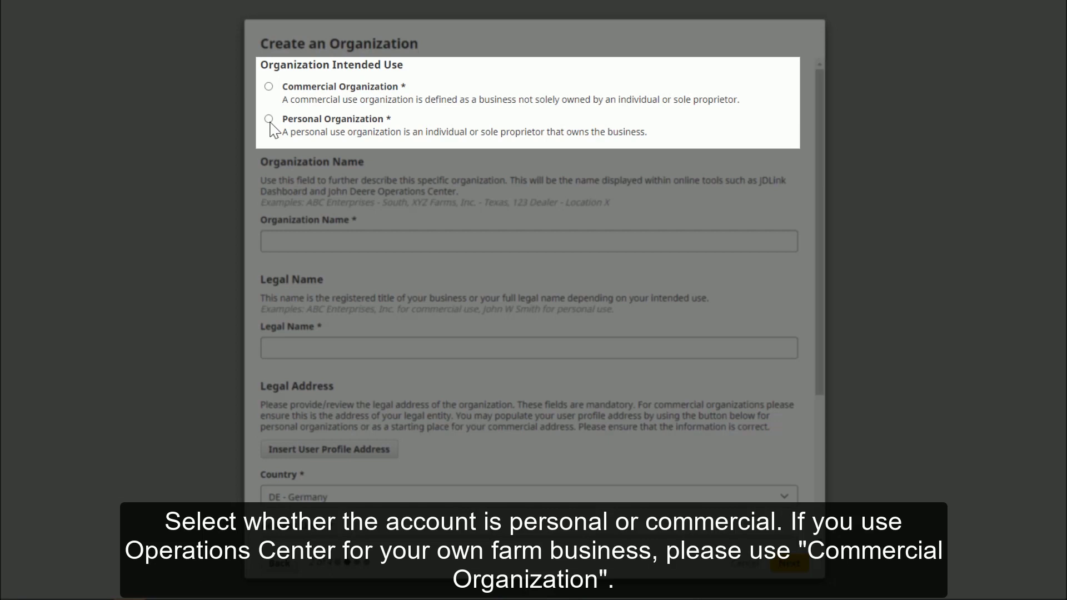
Mark it a Personal Organization named 'Deere Farm' with legal name 'Deere GbR'.
click(269, 119)
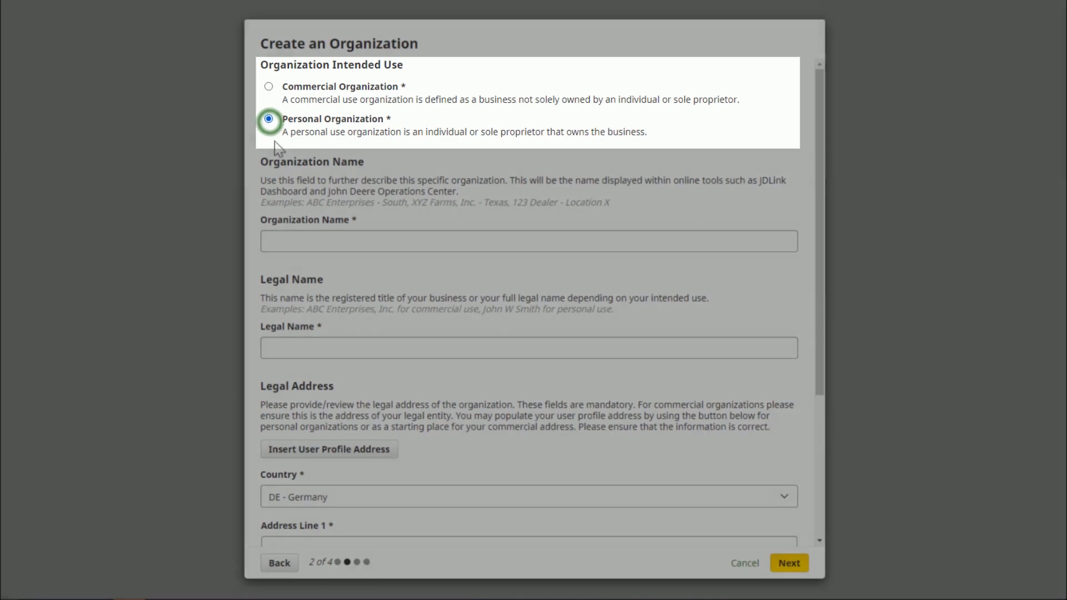
click(300, 239)
text(Deere)
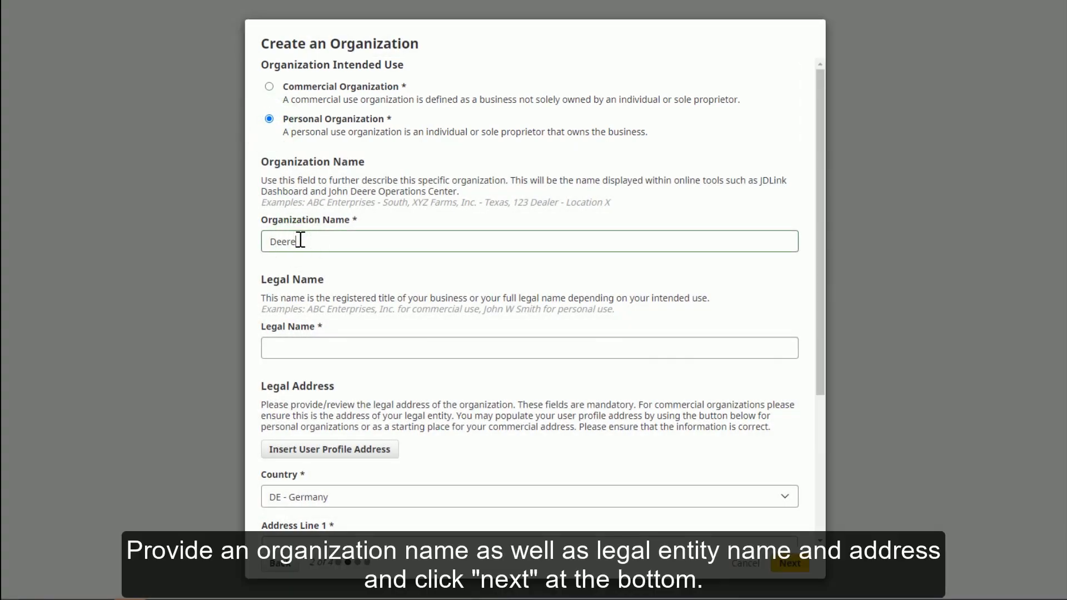
scroll(300, 239, down, 3)
text(Farm)
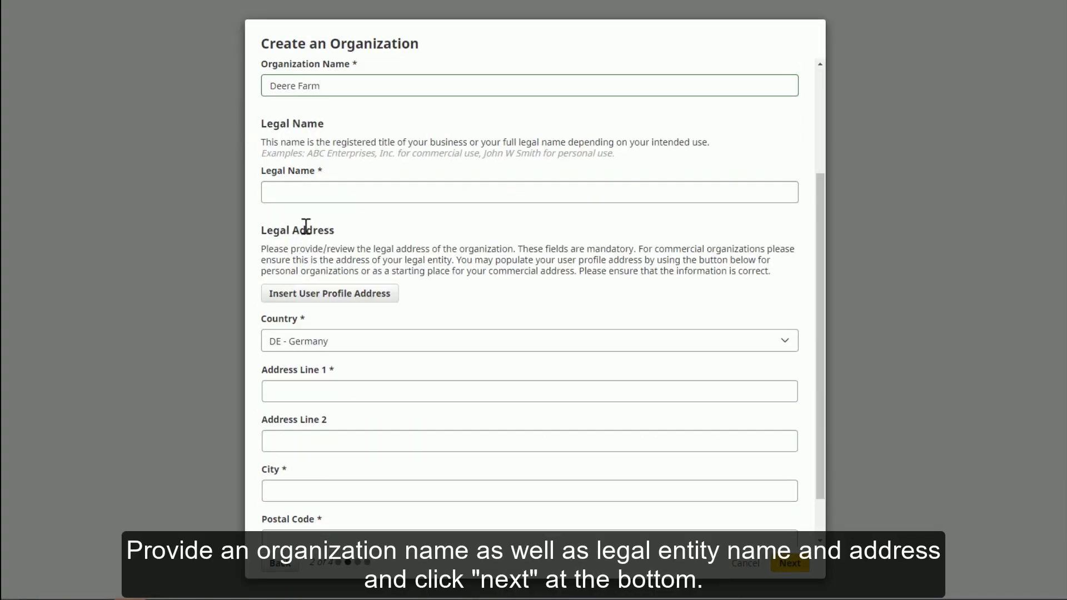
click(321, 184)
text(Deere GbR)
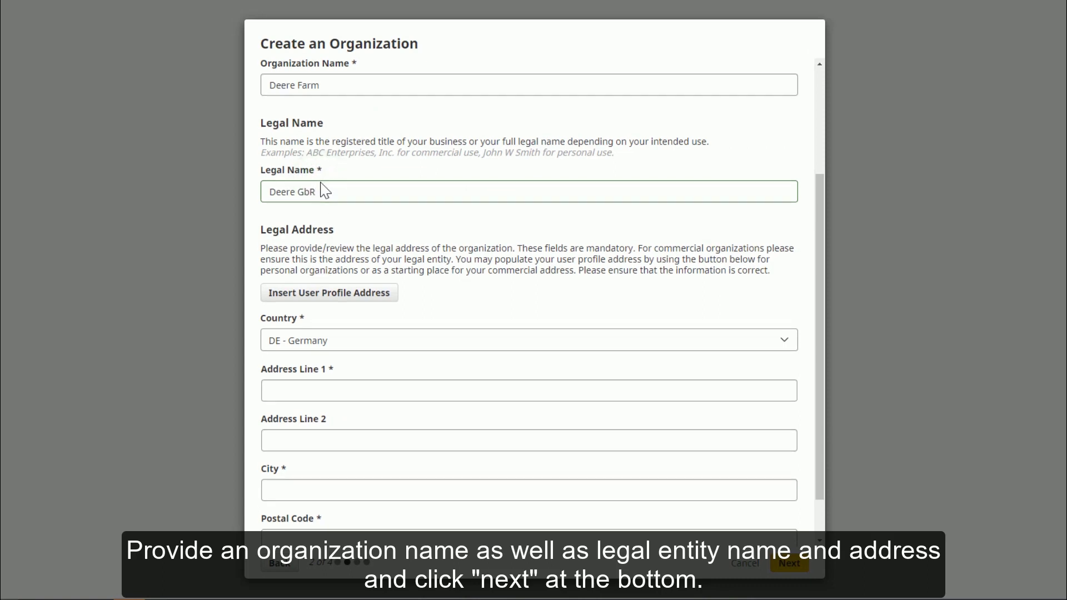
Enter the organization's legal street address, postcode and city, then continue to the terms.
scroll(311, 267, down, 1)
click(303, 337)
text(Straßburger Alle 3)
key(Tab)
key(Tab)
text(67657)
key(Tab)
text(Kaiserslautern)
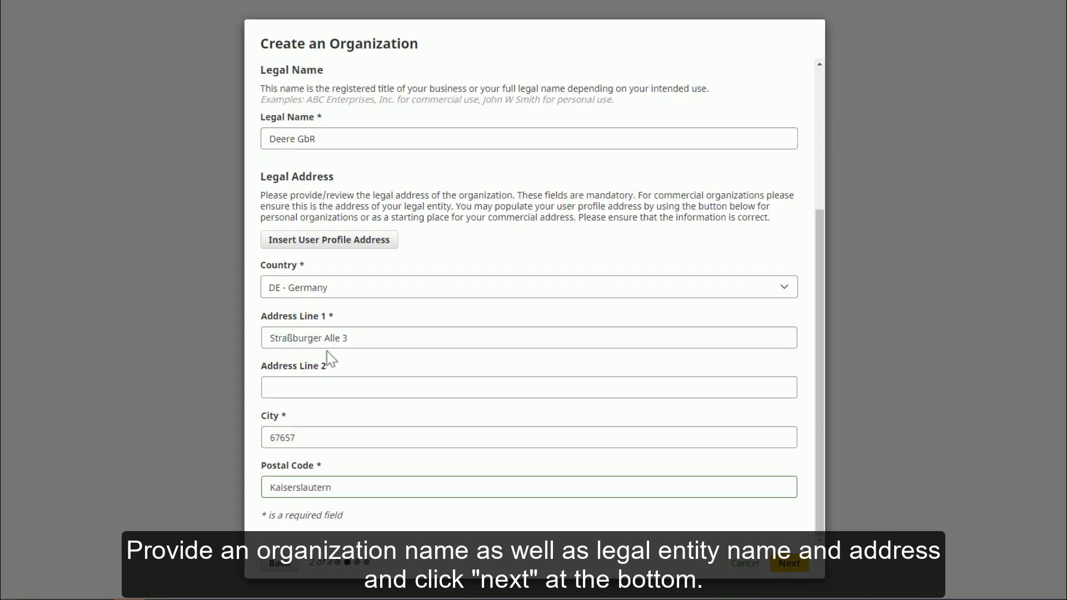
click(789, 563)
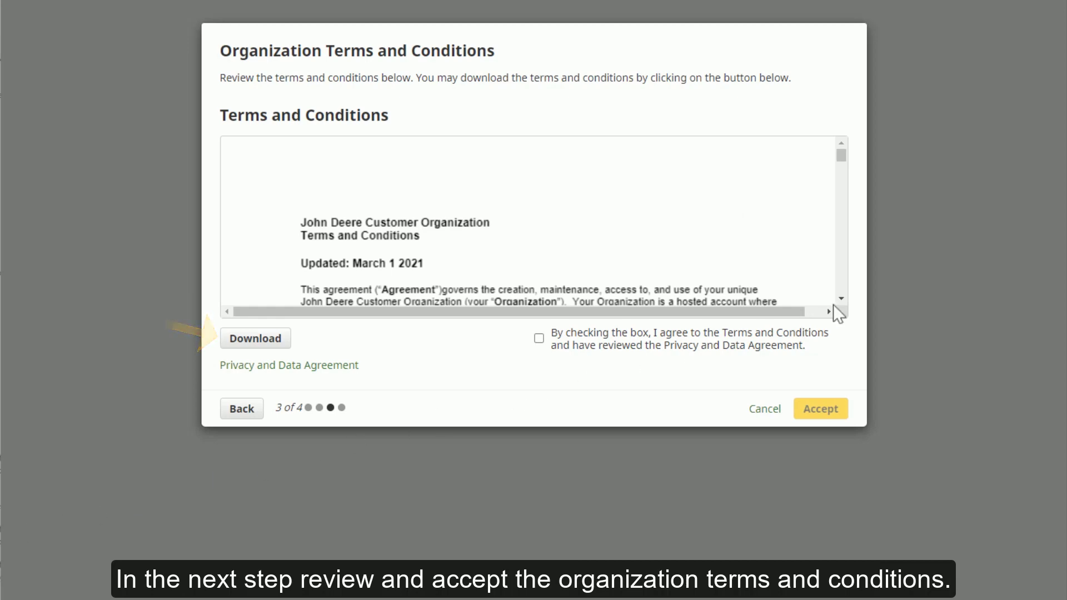
Read through the Terms and Conditions, tick the agreement box and accept.
scroll(843, 303, down, 5)
scroll(844, 307, down, 20)
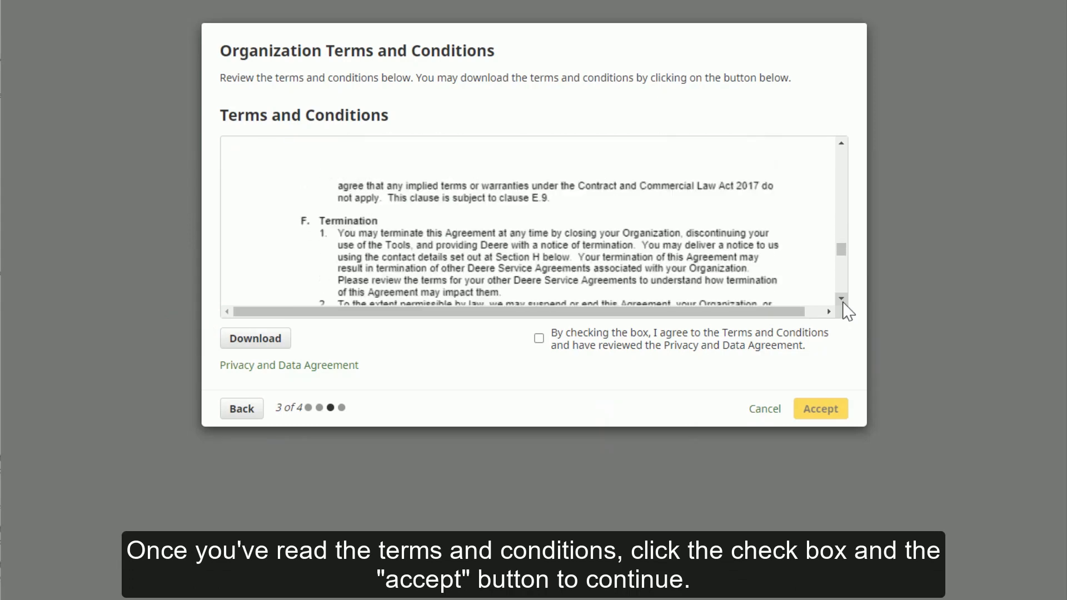
click(539, 338)
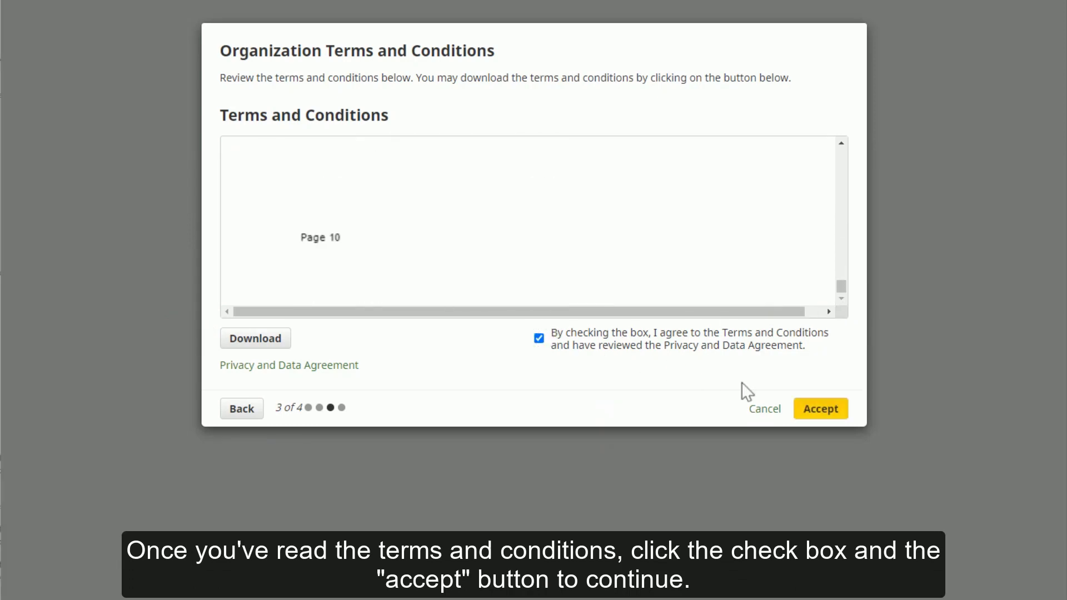
click(821, 410)
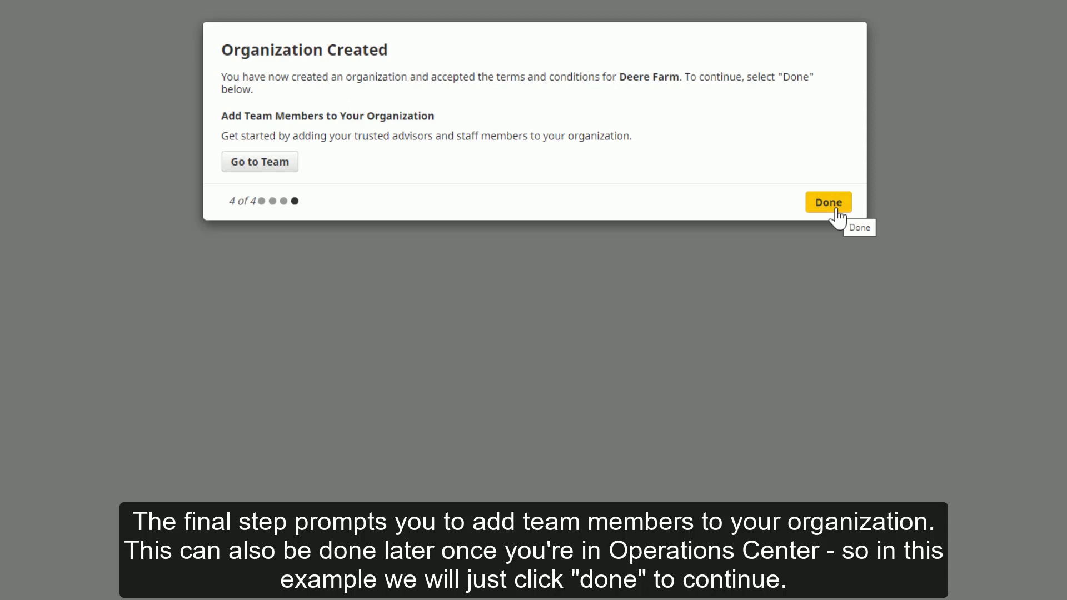
Close the Organization Created dialog with Done.
click(837, 210)
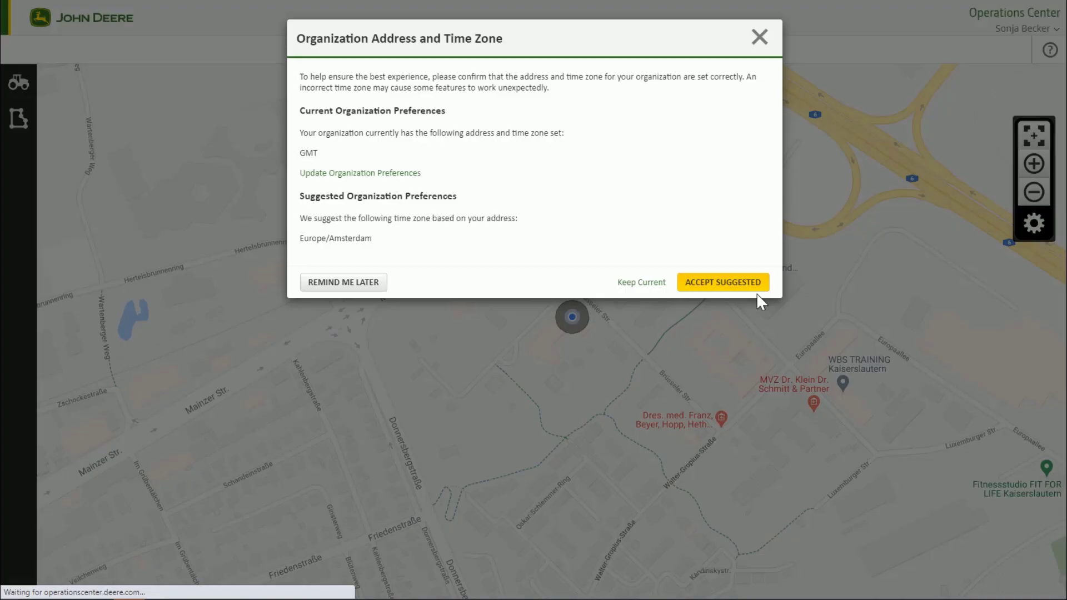